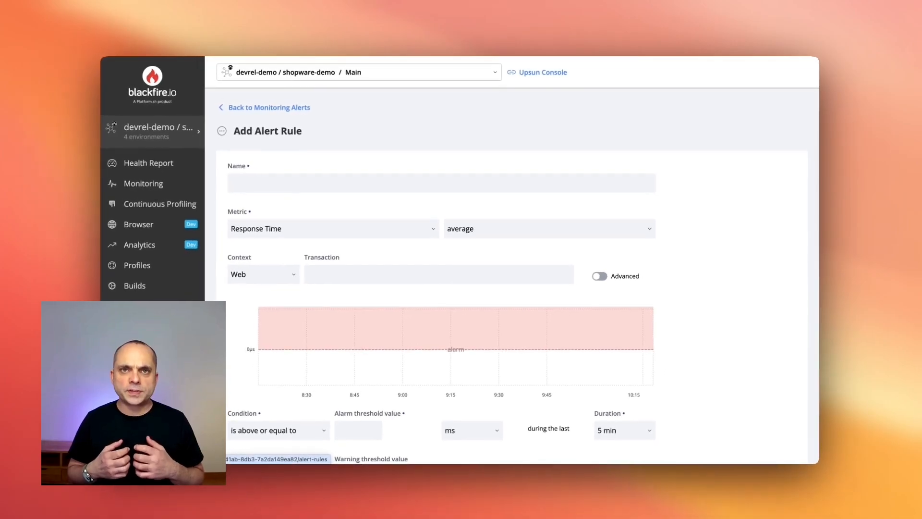
# Name the alert rule "Name of the alert" and use the average Response Time as its metric
pyautogui.click(279, 187)
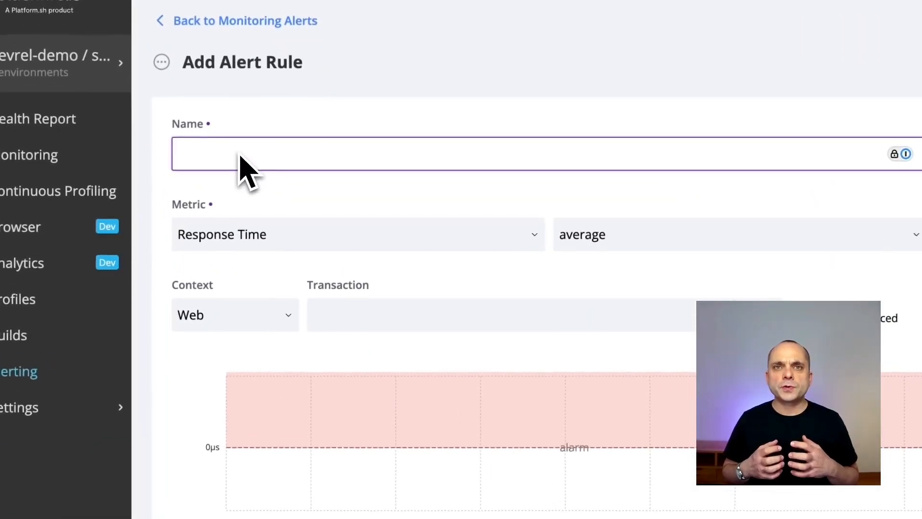
pyautogui.write('Name of the alert')
pyautogui.click(249, 242)
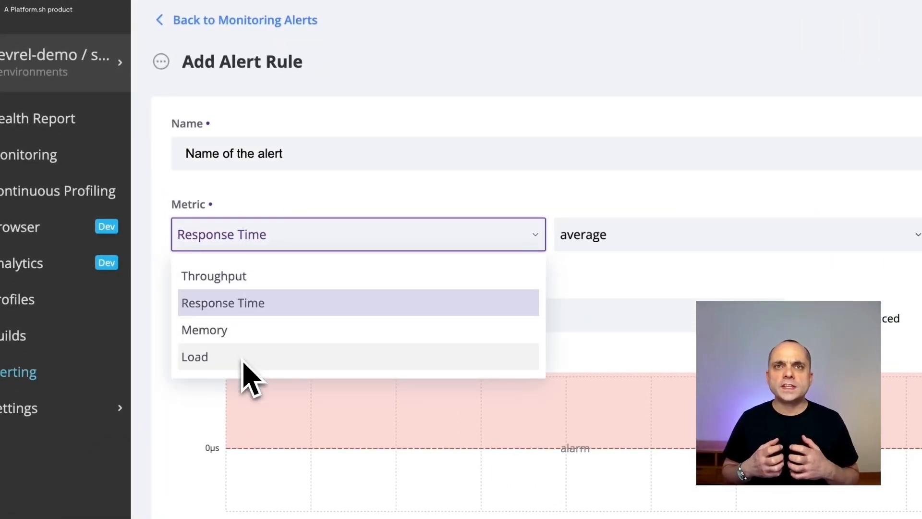
pyautogui.click(580, 237)
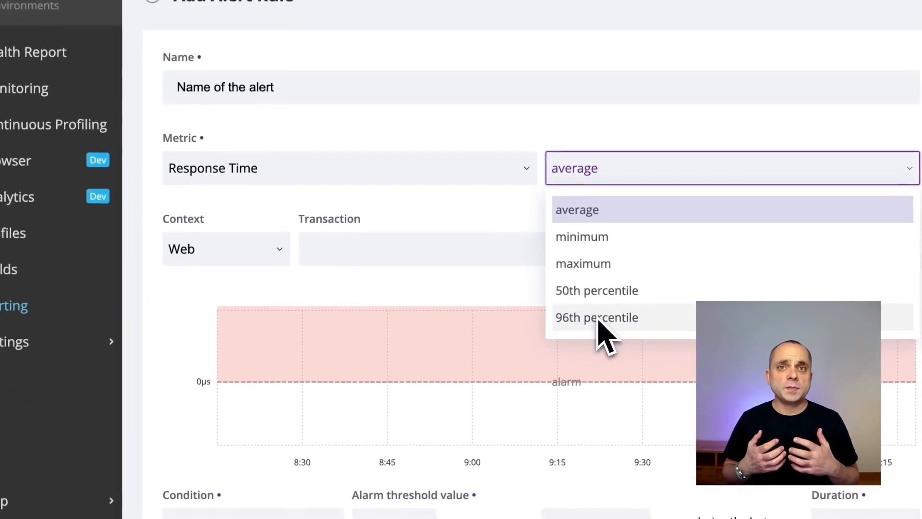
pyautogui.click(588, 234)
# Examine the context choices, the suggested transactions and the advanced filter's example expressions
pyautogui.click(250, 250)
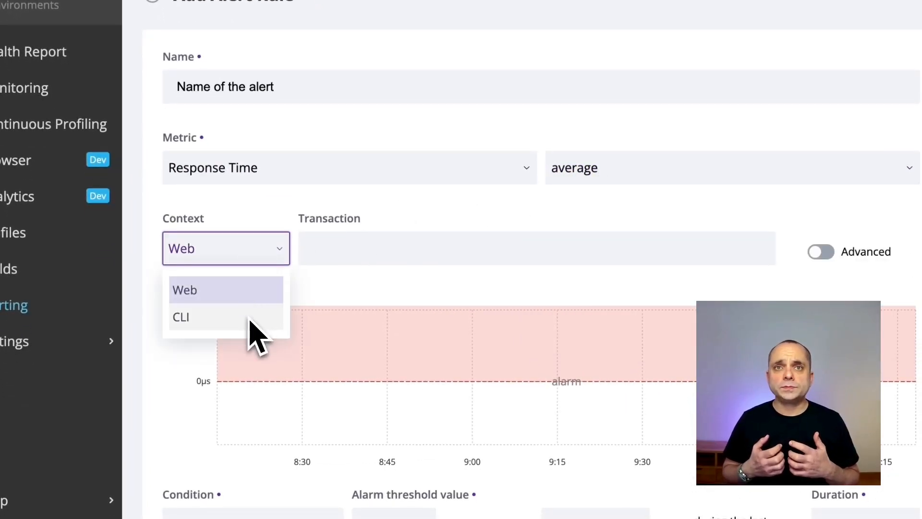
pyautogui.click(336, 248)
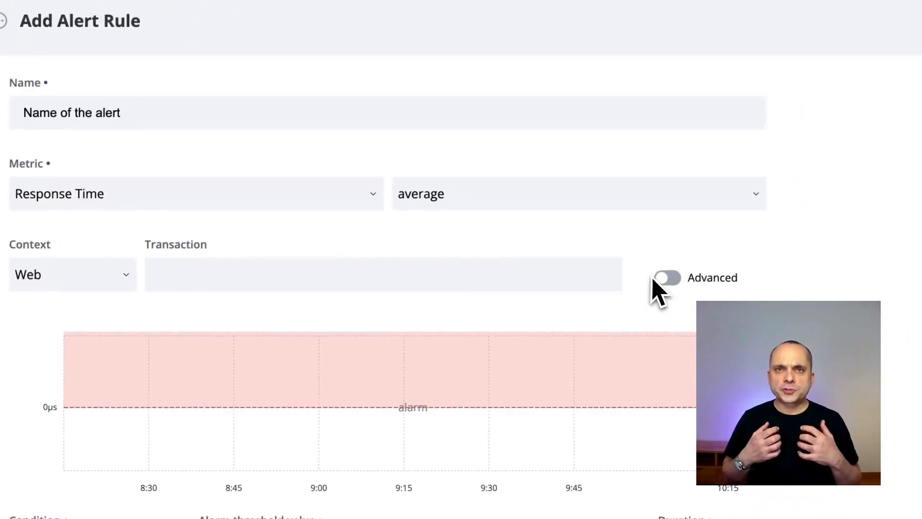
pyautogui.click(821, 252)
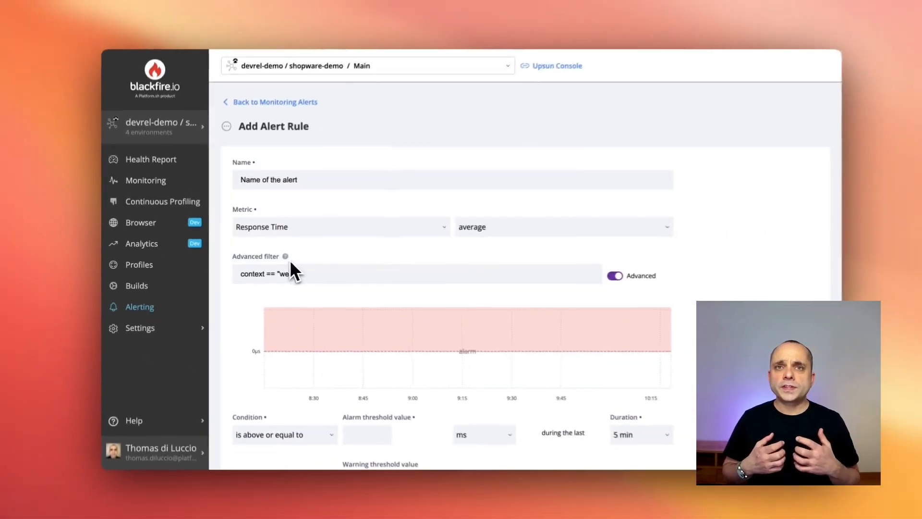
pyautogui.click(615, 275)
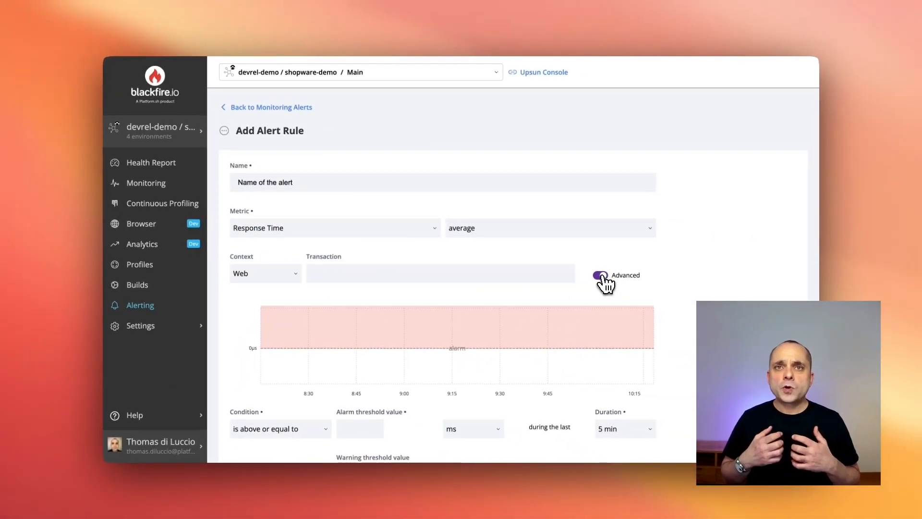
# Examine the alert's condition operators, the alarm threshold value and the available threshold units
pyautogui.scroll(-3, 517, 295)
pyautogui.click(307, 358)
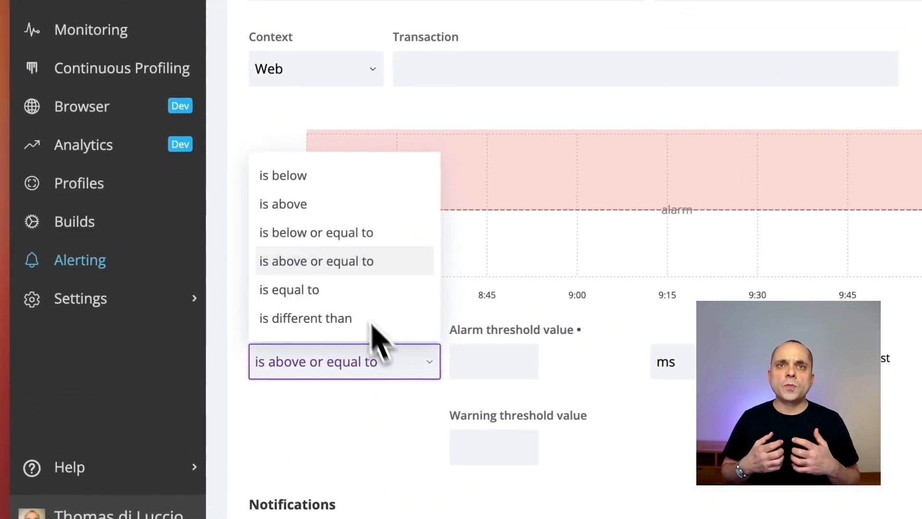
pyautogui.click(335, 270)
pyautogui.click(495, 361)
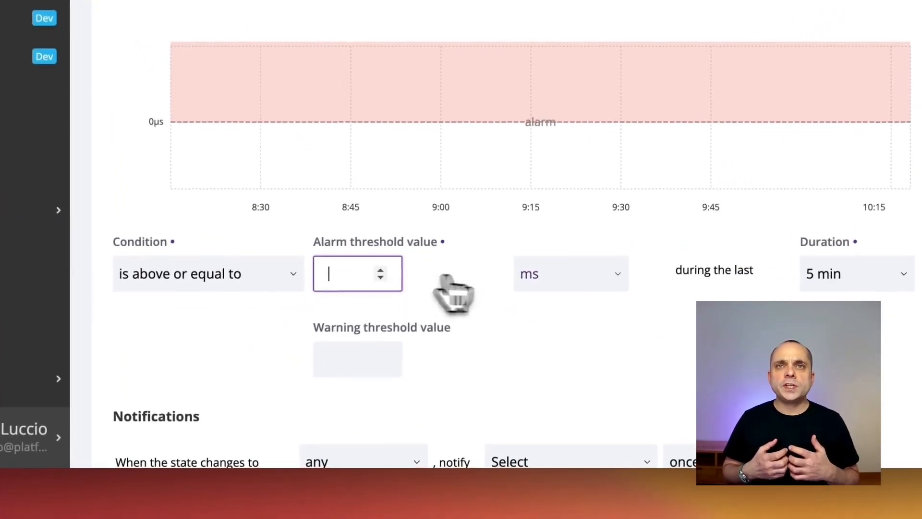
pyautogui.click(672, 361)
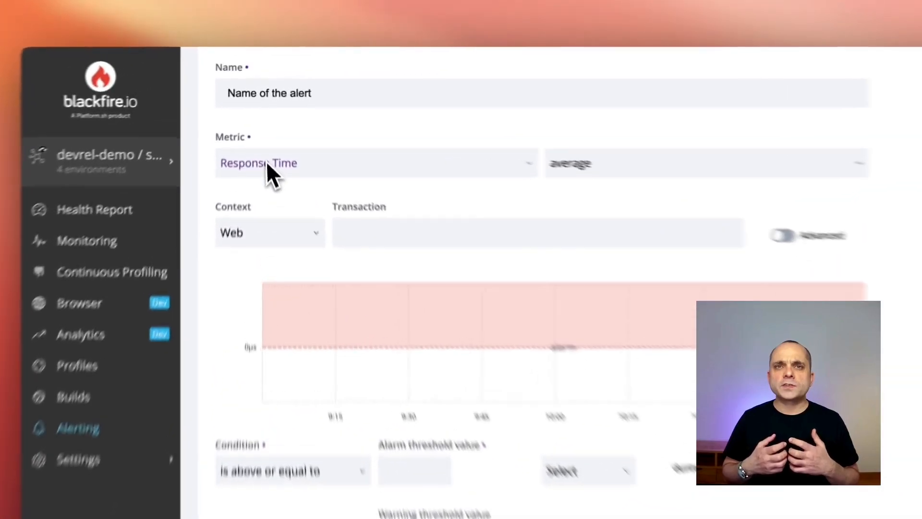
# Try the Memory metric at the 96th percentile and the Throughput metric for the alert rule
pyautogui.click(265, 133)
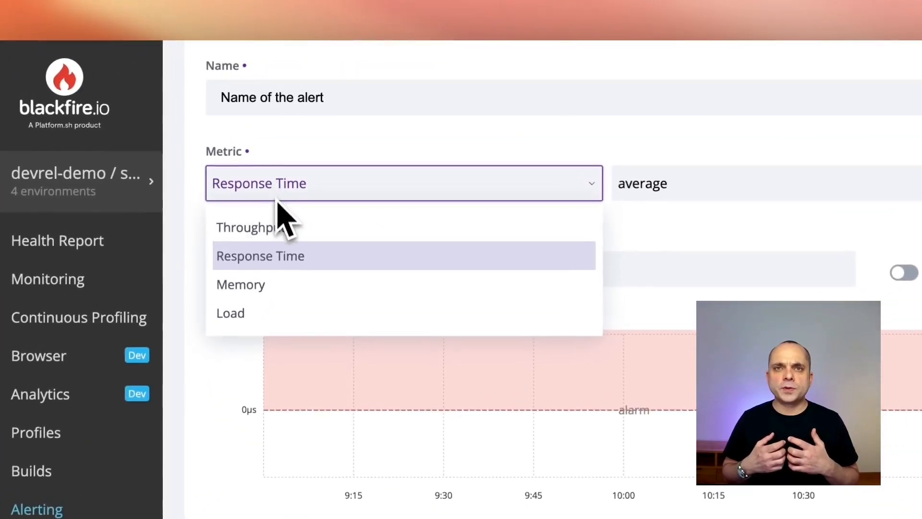
pyautogui.click(247, 292)
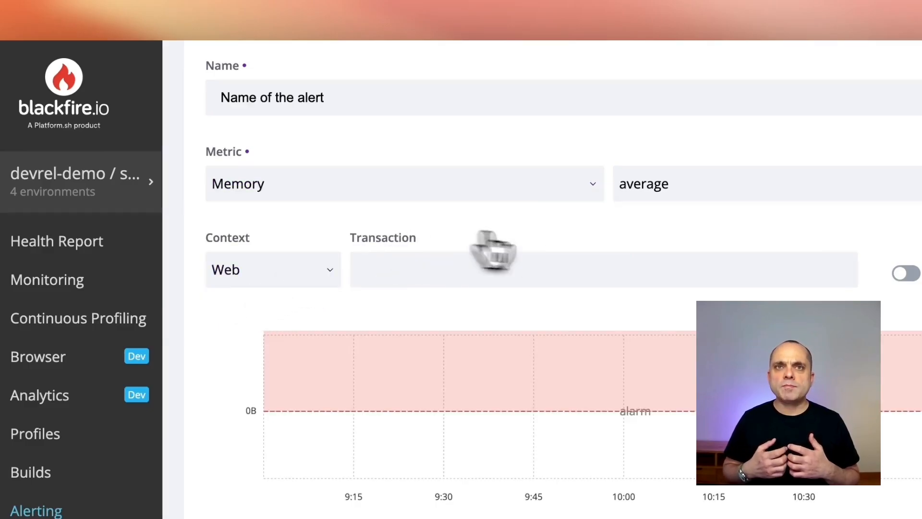
pyautogui.click(663, 194)
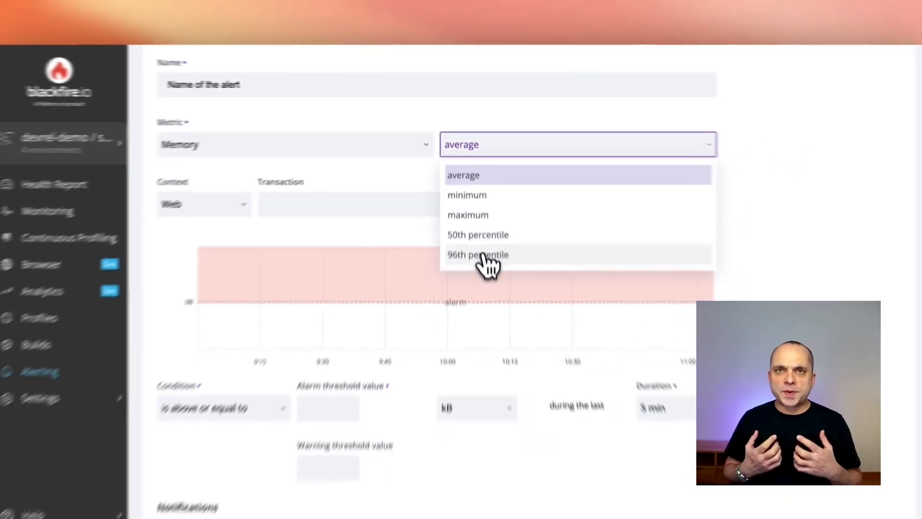
pyautogui.click(497, 319)
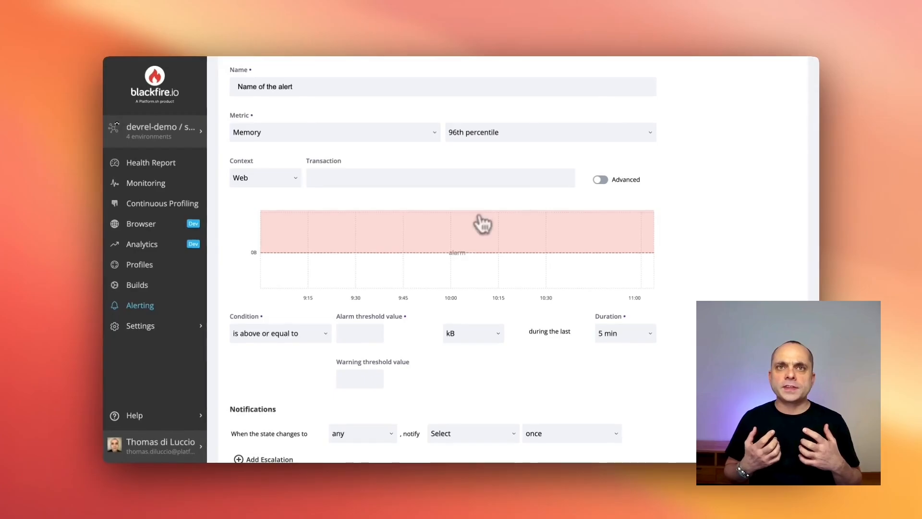
pyautogui.click(331, 139)
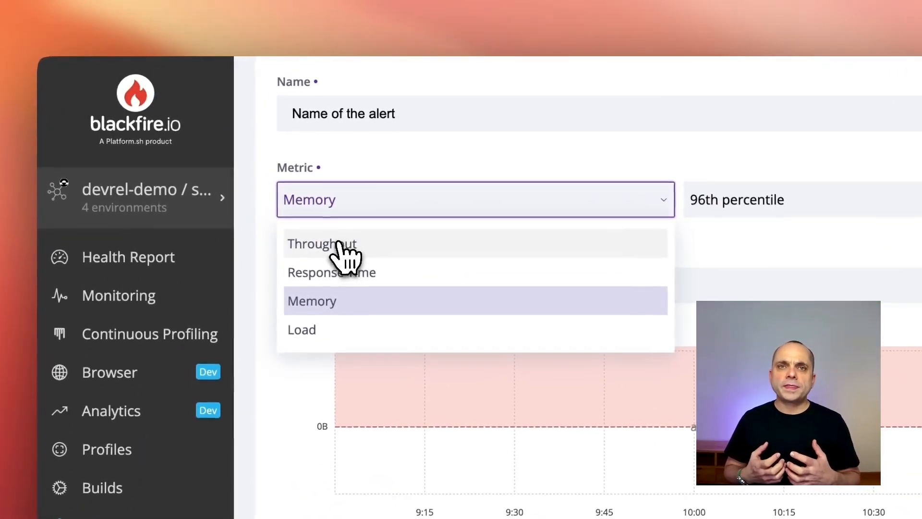
pyautogui.click(337, 243)
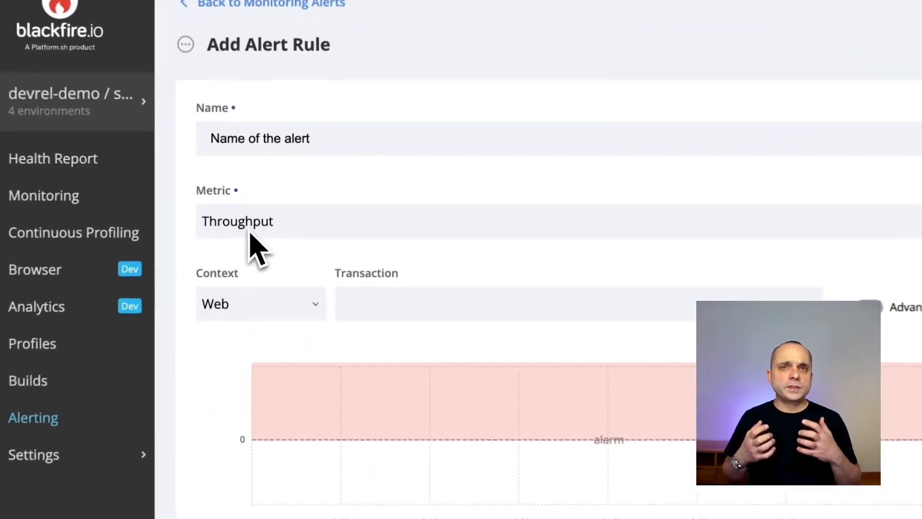
# Set the alert metric to Response Time with the average aggregation
pyautogui.click(265, 202)
pyautogui.click(263, 235)
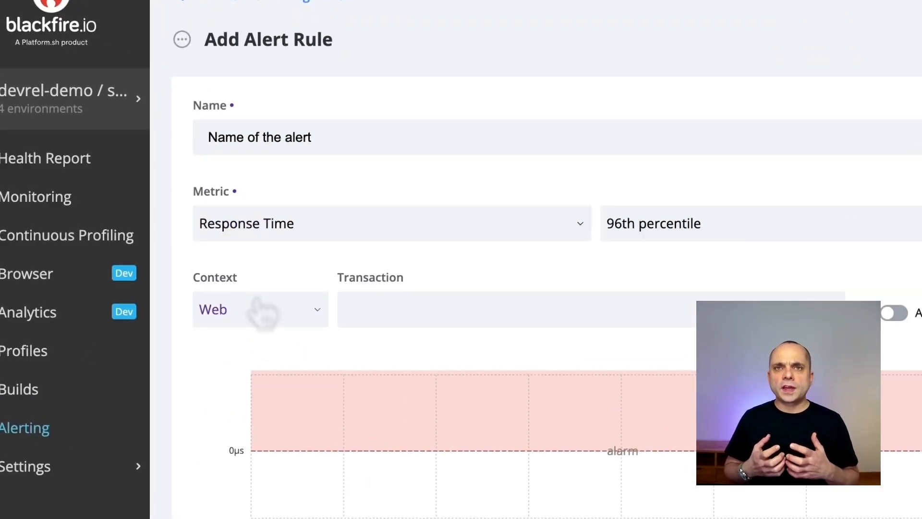
pyautogui.click(682, 223)
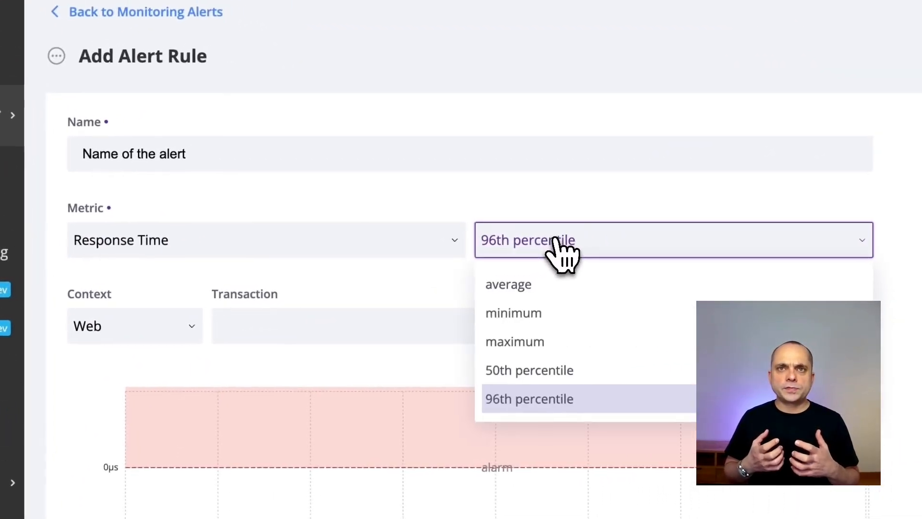
pyautogui.click(551, 287)
# Set the condition to "is above or equal to" with an alarm threshold of 120 and a warning threshold of 80
pyautogui.scroll(-3, 365, 305)
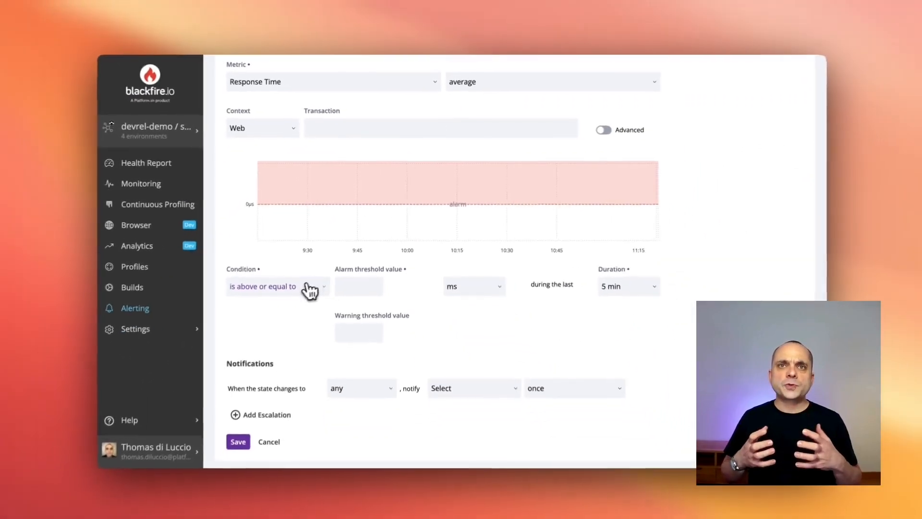
pyautogui.click(311, 287)
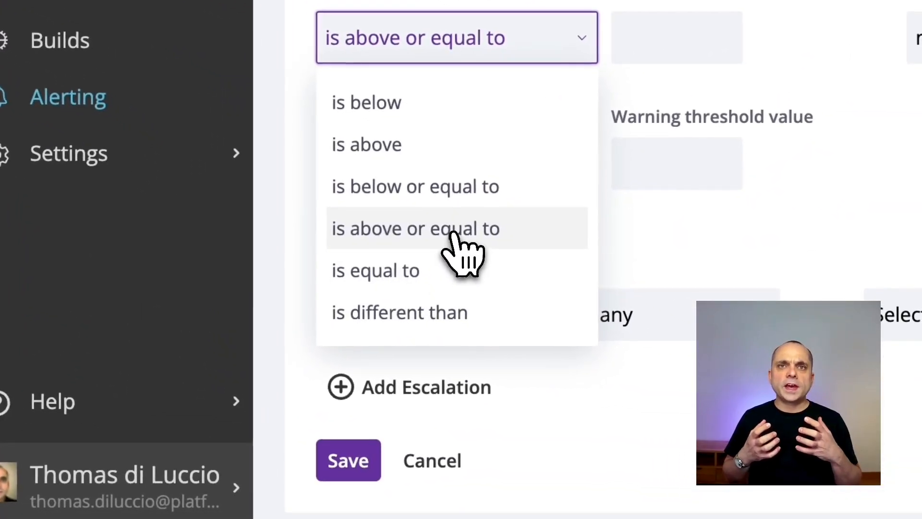
pyautogui.click(454, 235)
pyautogui.click(644, 39)
pyautogui.write('120')
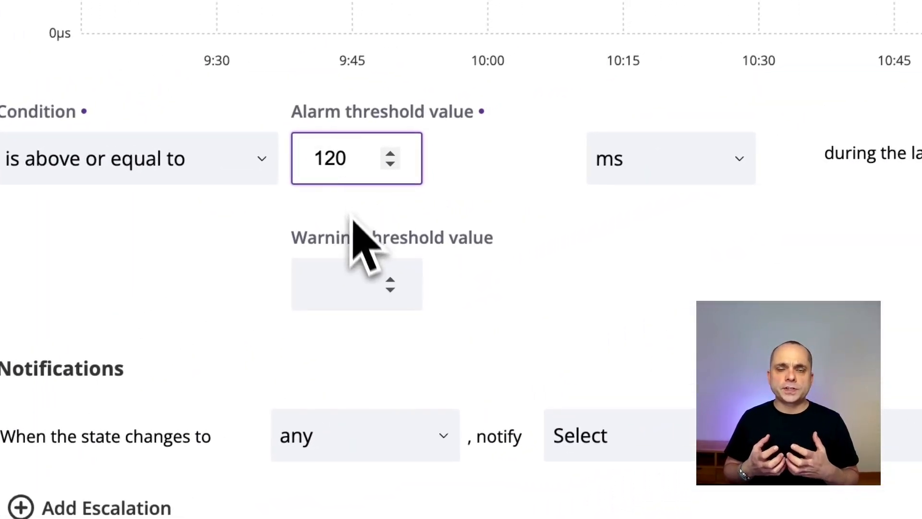
pyautogui.click(319, 285)
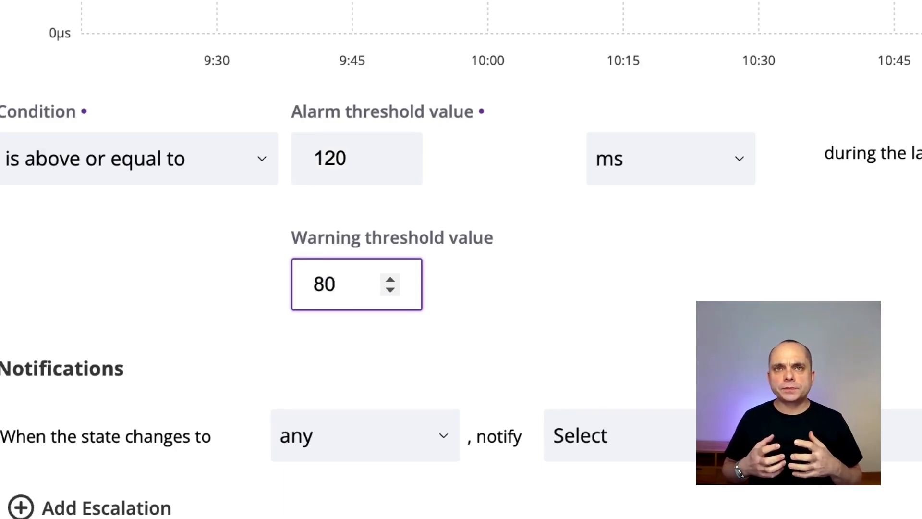
# Keep ms as the threshold unit and open the duration choices
pyautogui.click(651, 166)
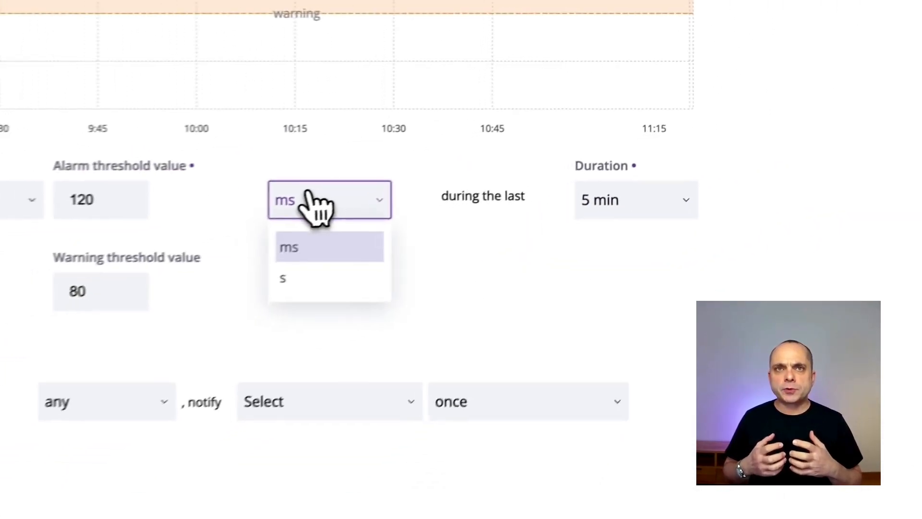
pyautogui.click(350, 190)
pyautogui.click(601, 190)
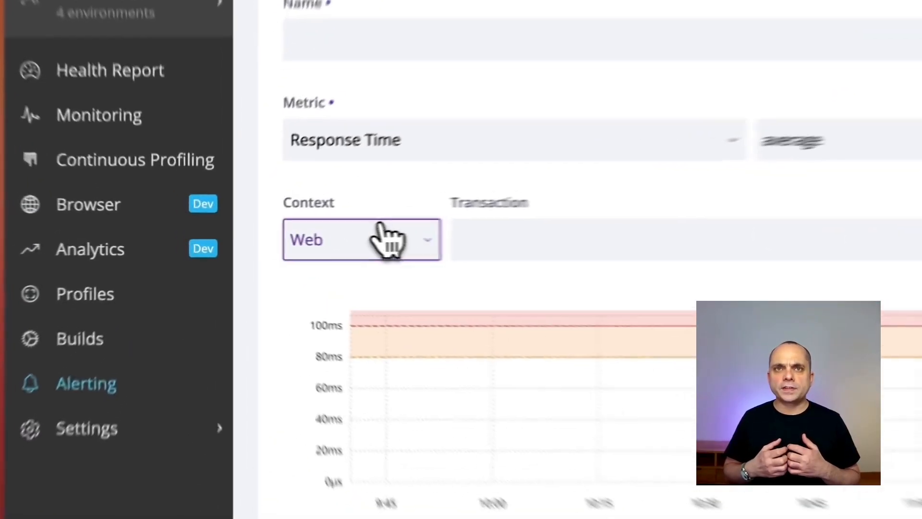
pyautogui.click(278, 238)
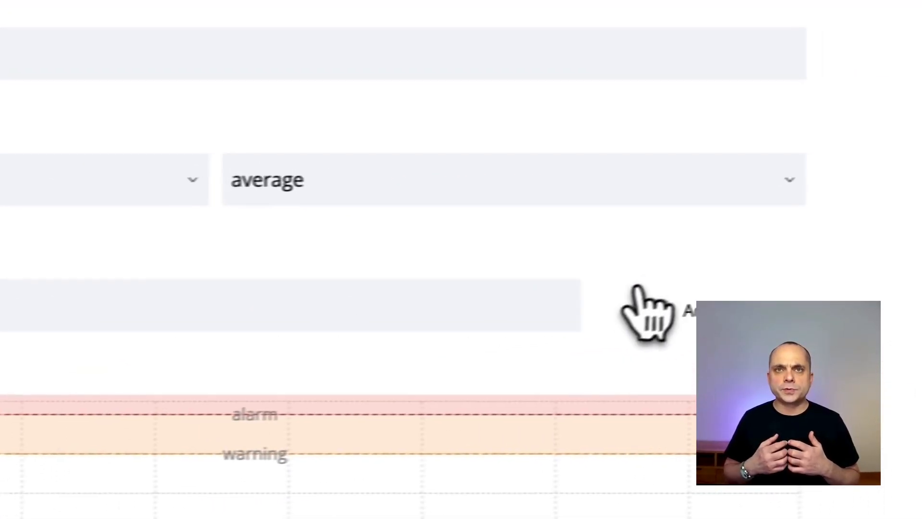
pyautogui.click(609, 315)
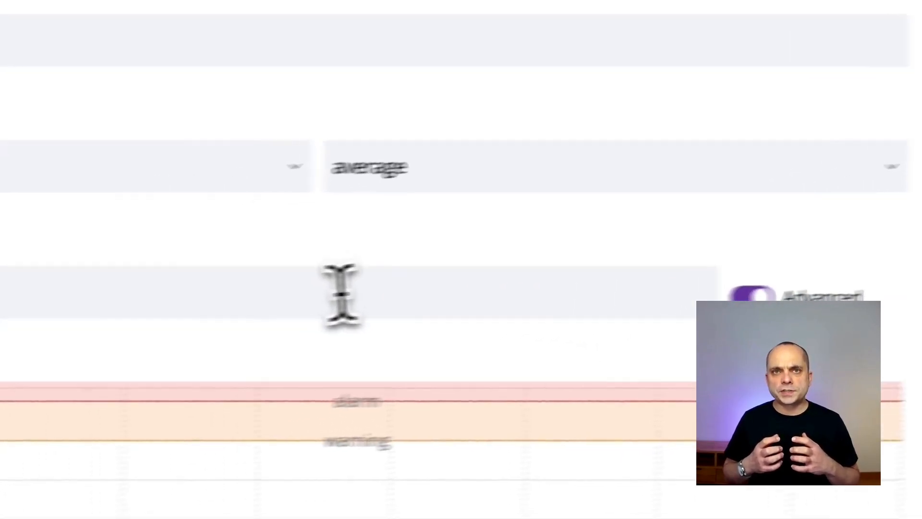
pyautogui.click(153, 324)
pyautogui.write('and')
pyautogui.write('http_host == "www.my-company.com"')
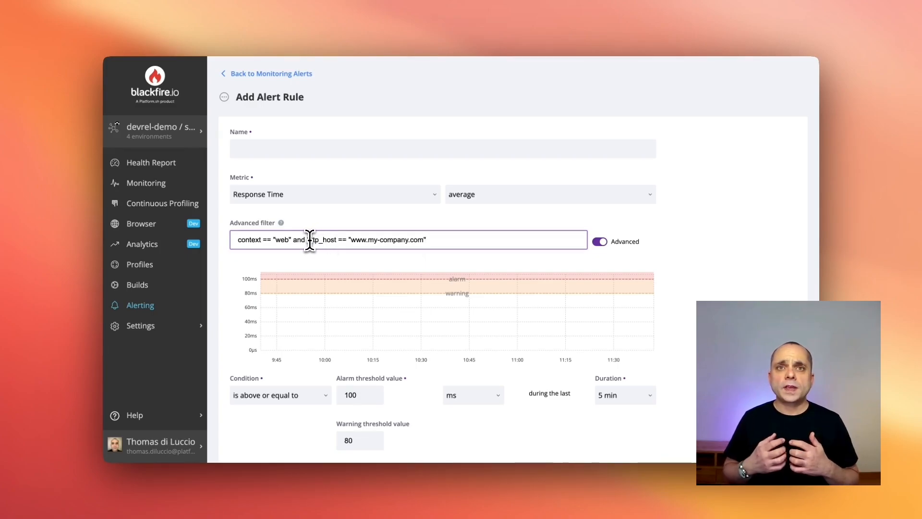
# Replace the host condition in the advanced filter with hostname in ["front-1", "front-2"]
pyautogui.write('hostname in ["front-1", "front-2"]')
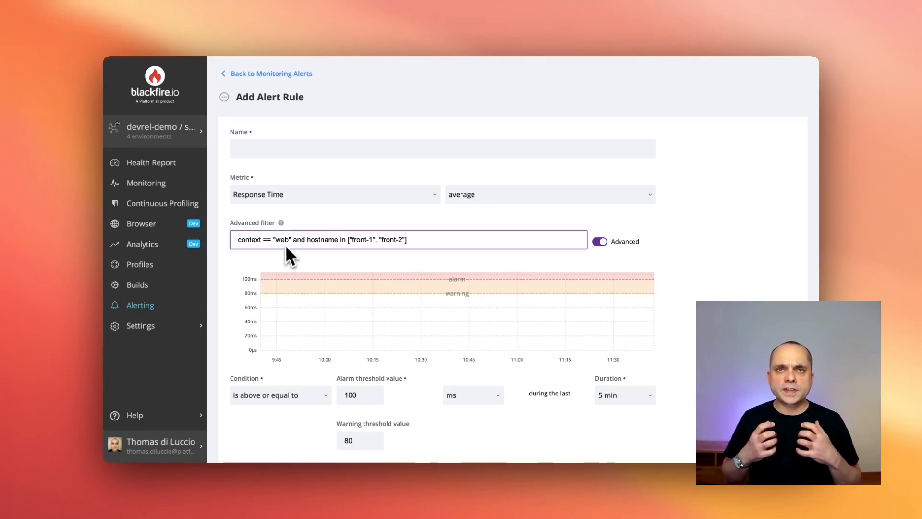
pyautogui.moveTo(282, 222)
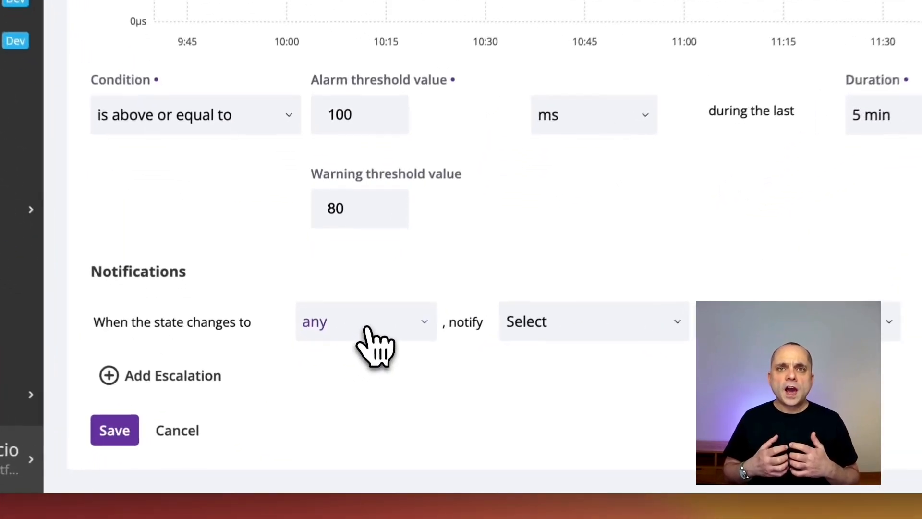
# Set the notification to be sent when the state changes to alarm
pyautogui.click(348, 399)
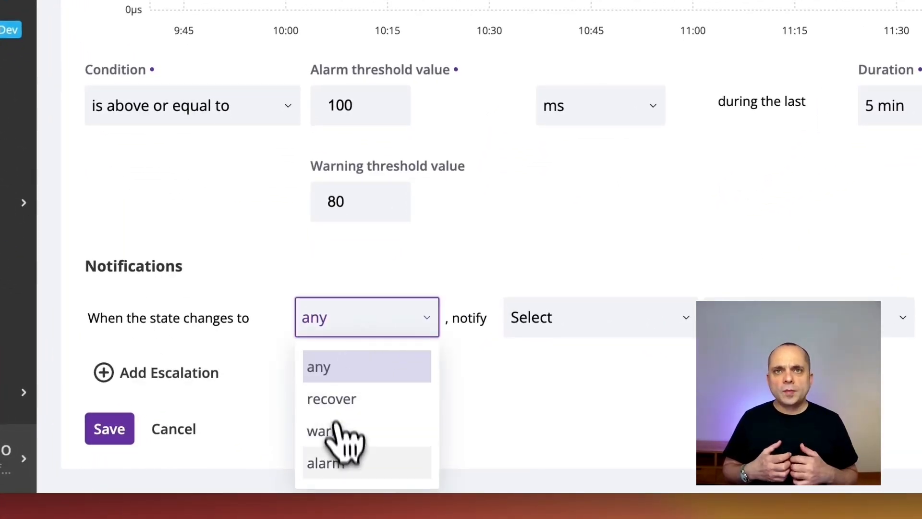
pyautogui.click(342, 475)
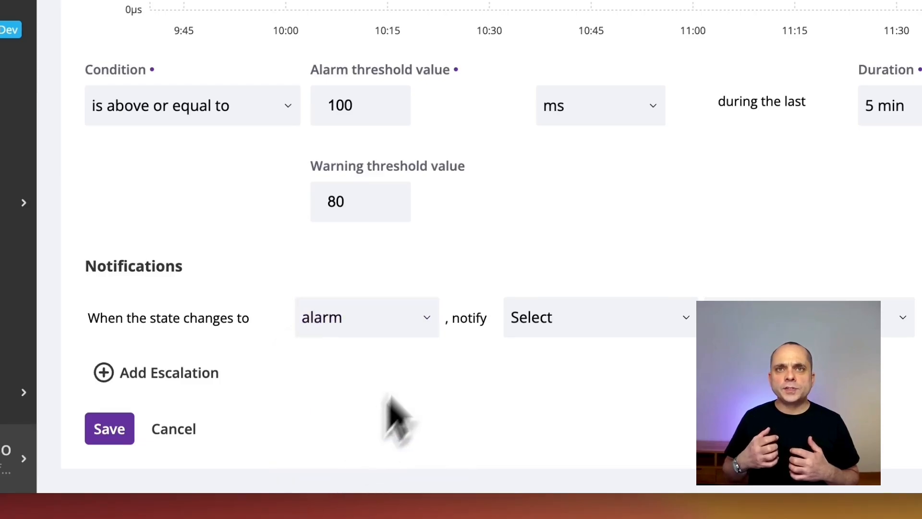
# Create a new email notification channel named Email for the alarm notification and repeat that notification every 5 minutes
pyautogui.click(553, 331)
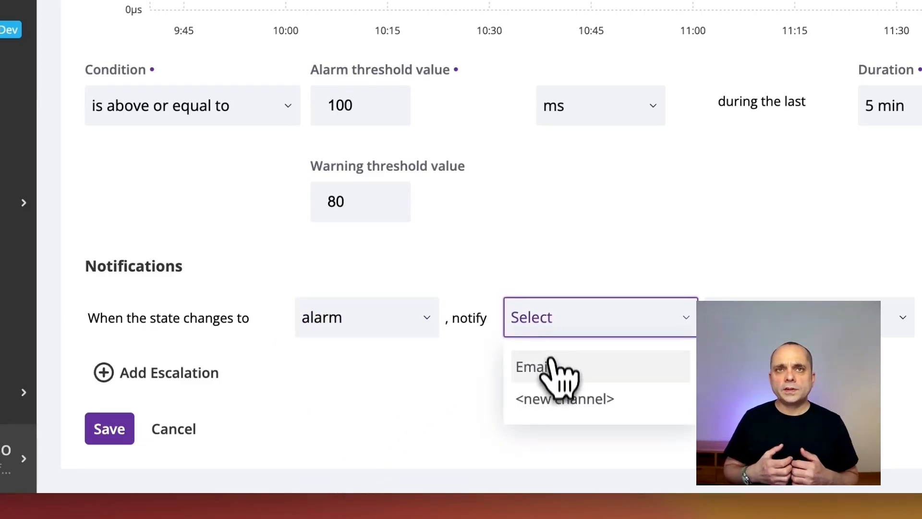
pyautogui.click(552, 395)
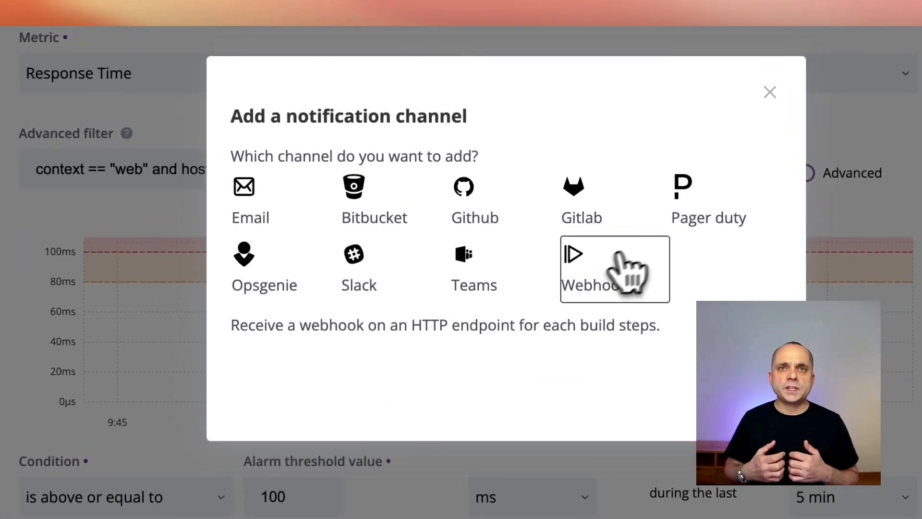
pyautogui.click(264, 229)
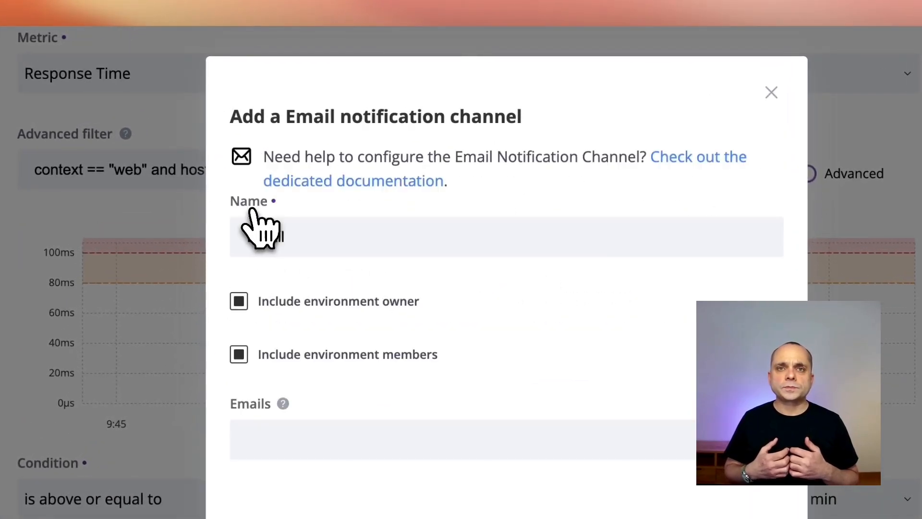
pyautogui.write('Email')
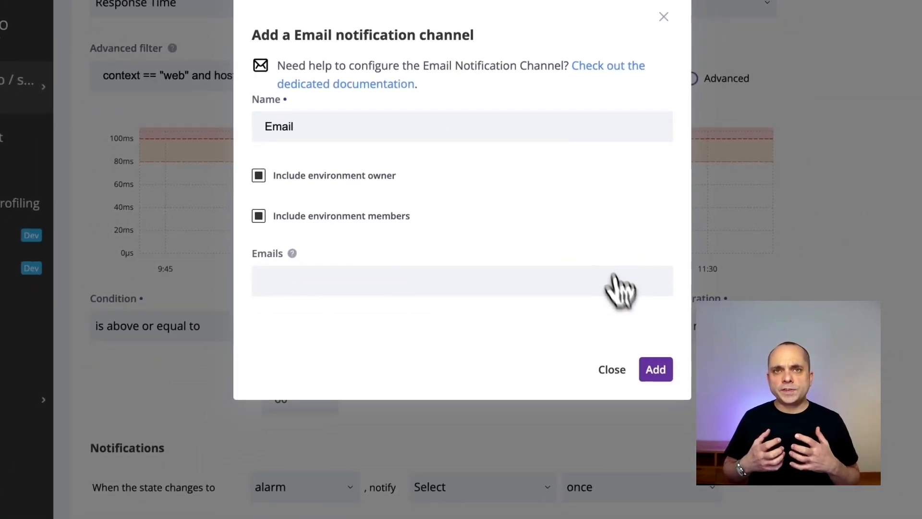
pyautogui.click(654, 370)
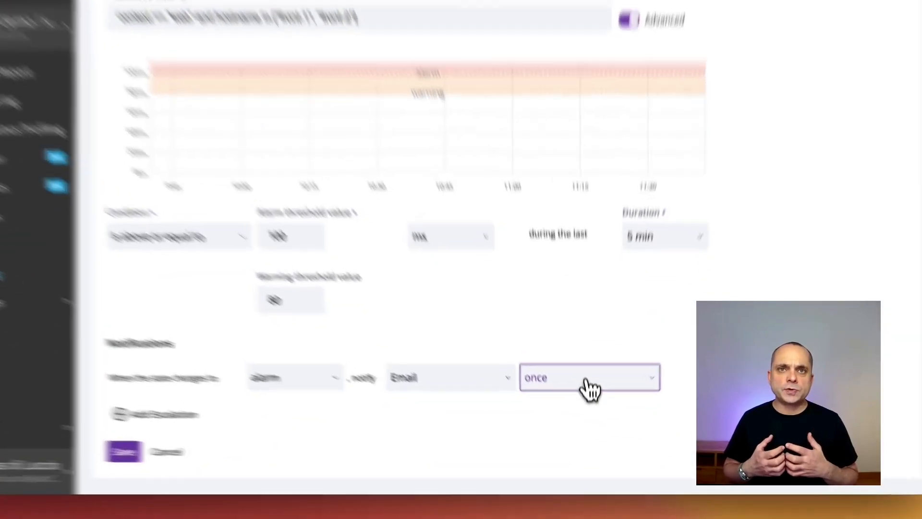
pyautogui.click(587, 381)
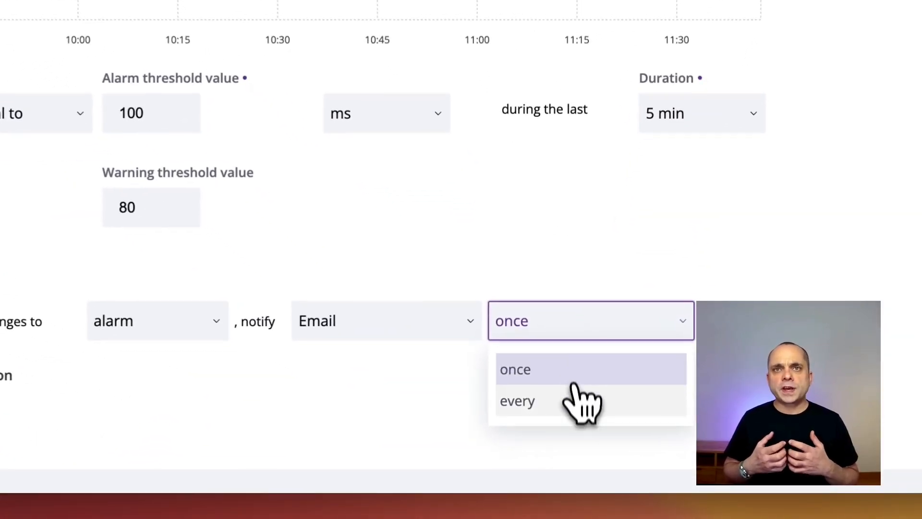
pyautogui.click(567, 390)
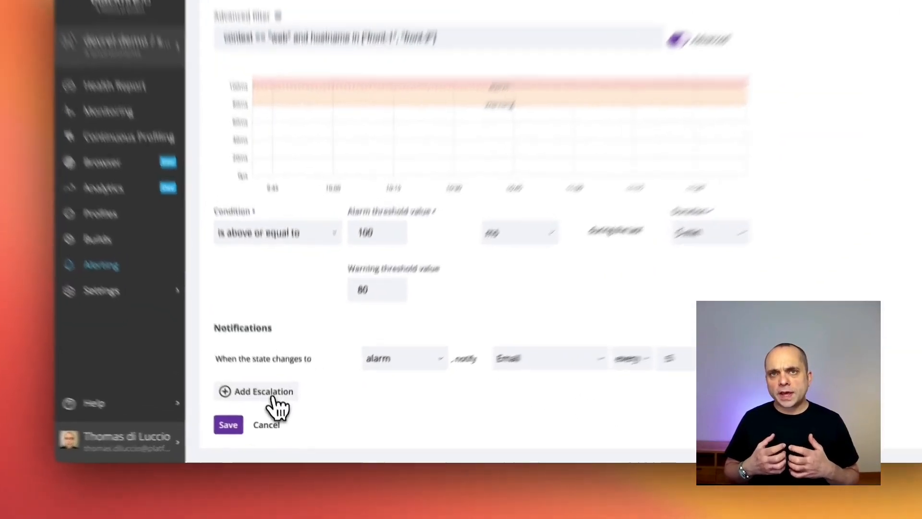
# Add an escalation that notifies the Email channel 5 minutes after the rule has alarmed
pyautogui.click(269, 406)
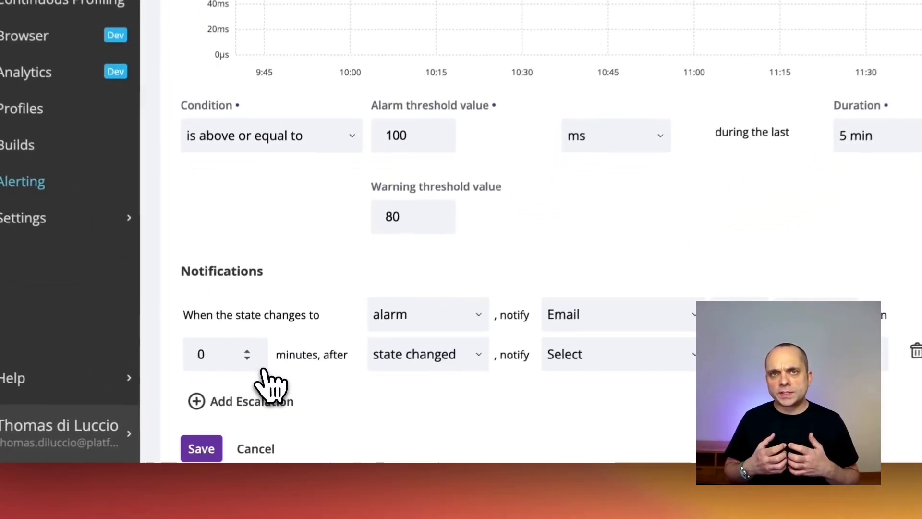
pyautogui.click(247, 350)
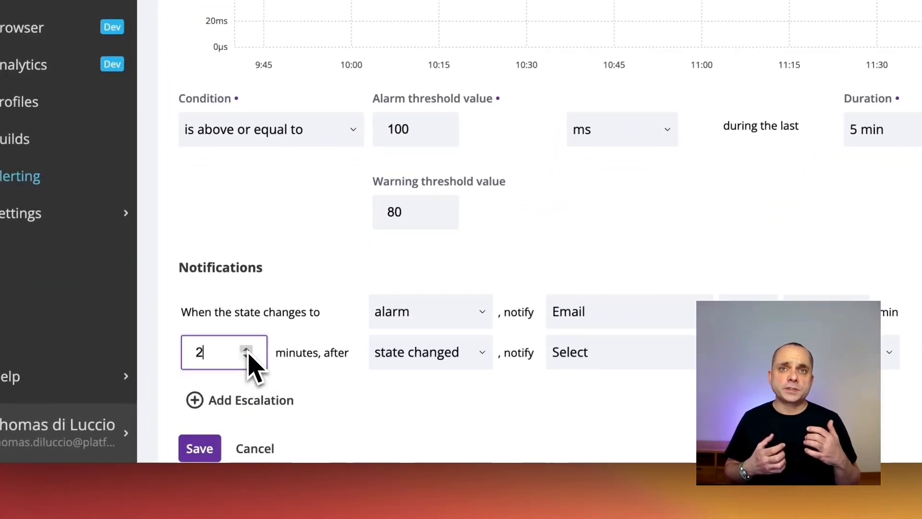
pyautogui.click(382, 356)
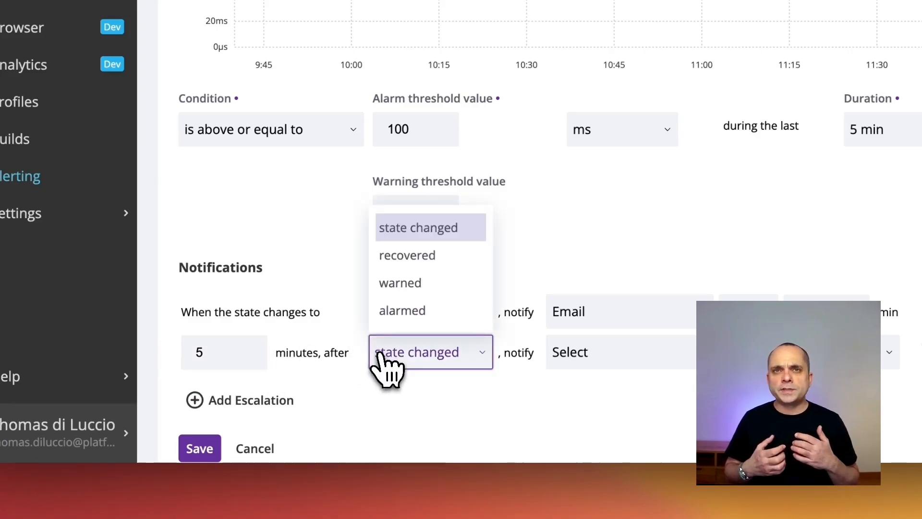
pyautogui.click(412, 319)
pyautogui.click(594, 354)
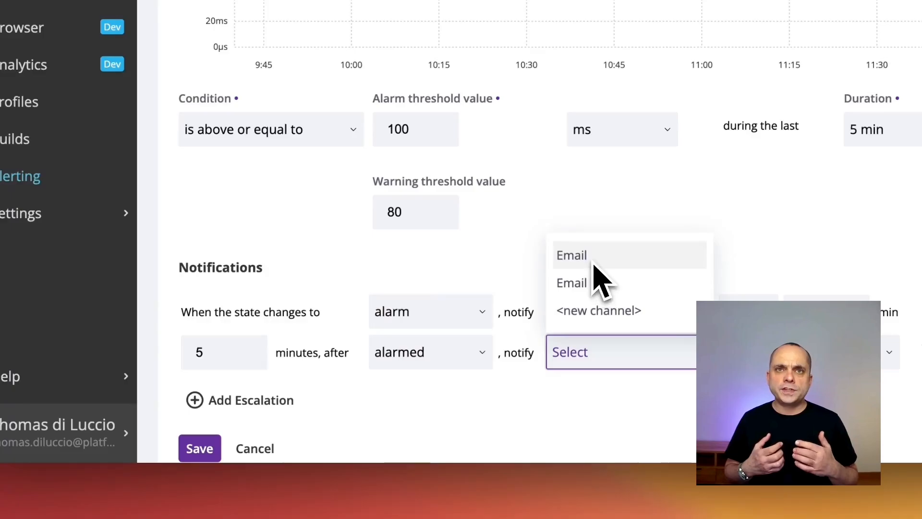
pyautogui.click(756, 359)
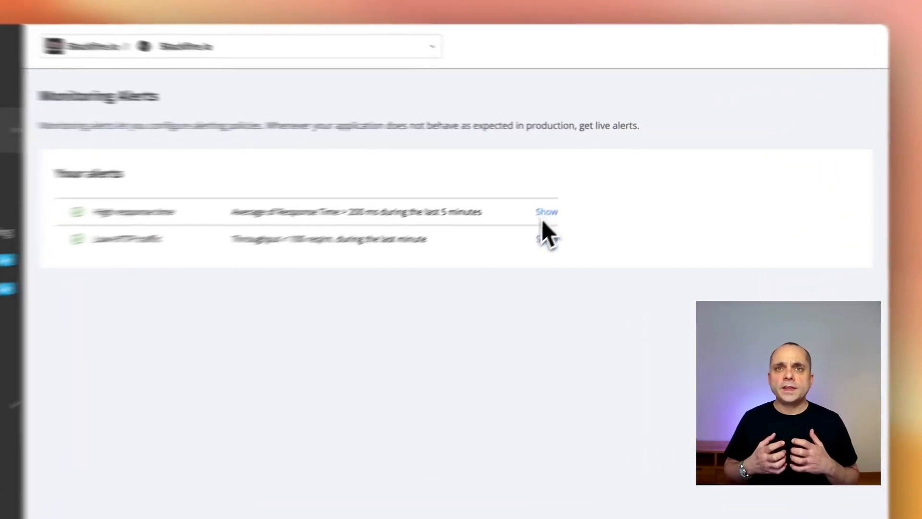
# Show the Low HTTP traffic alert and examine its throughput graph and alert state history
pyautogui.click(577, 208)
pyautogui.scroll(-2, 552, 249)
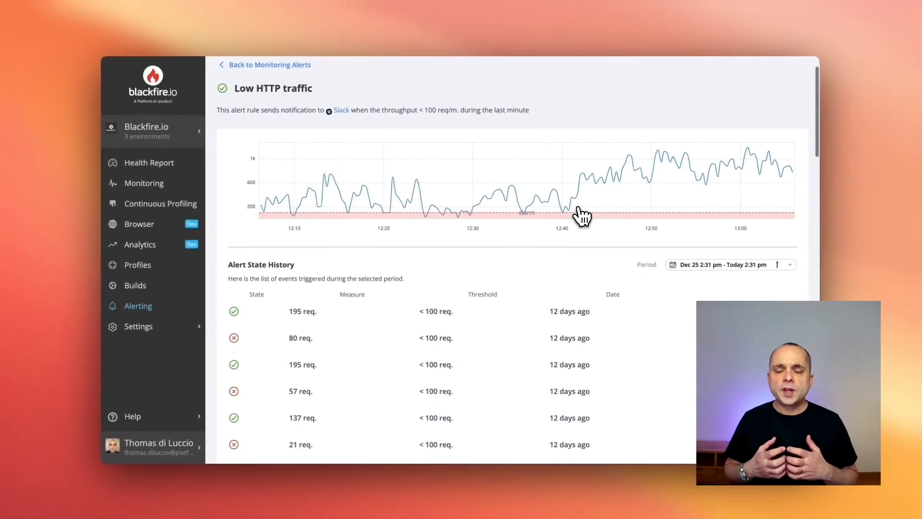
pyautogui.scroll(2, 555, 260)
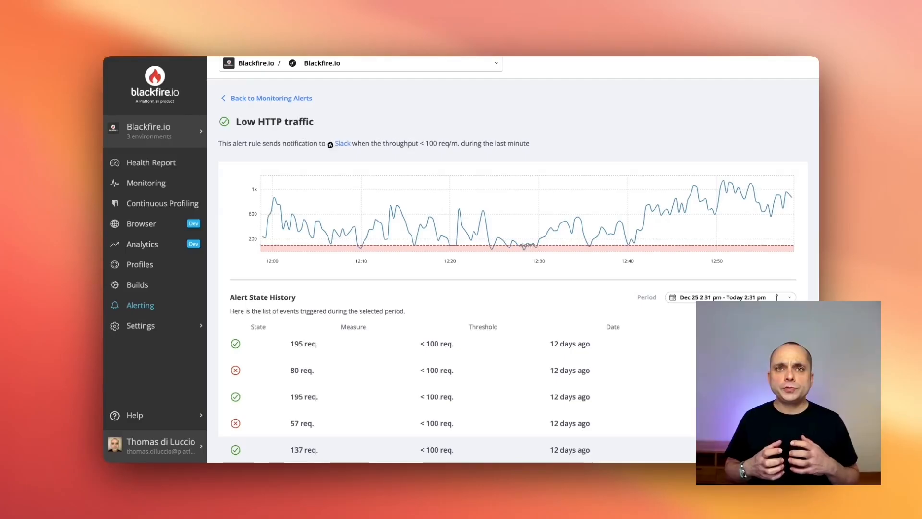
pyautogui.scroll(-5, 782, 454)
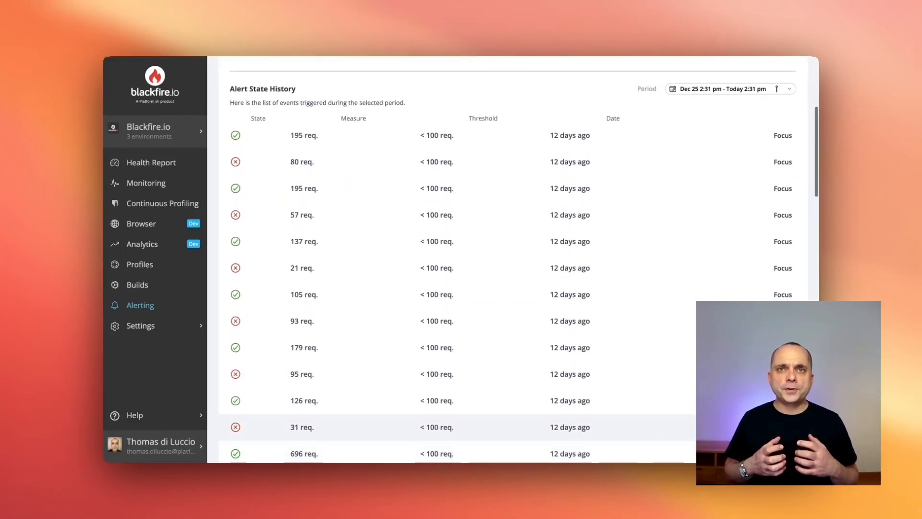
pyautogui.scroll(1, 456, 380)
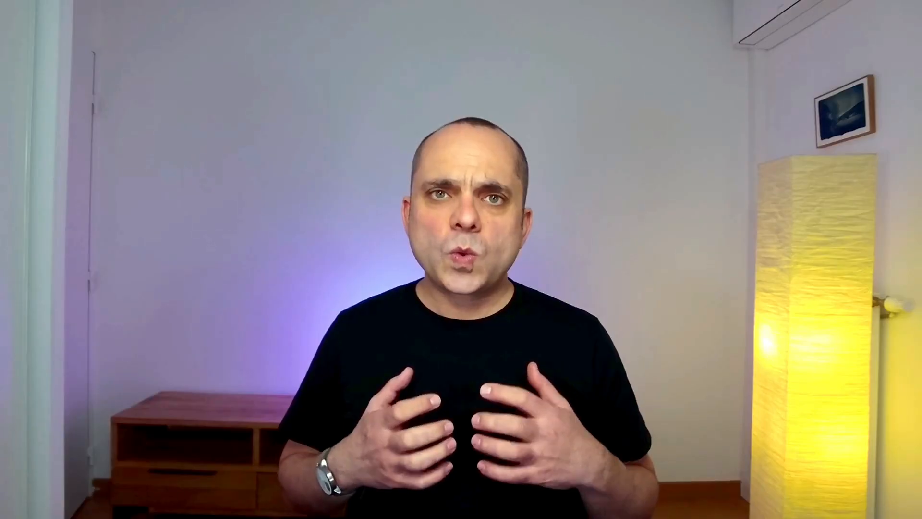